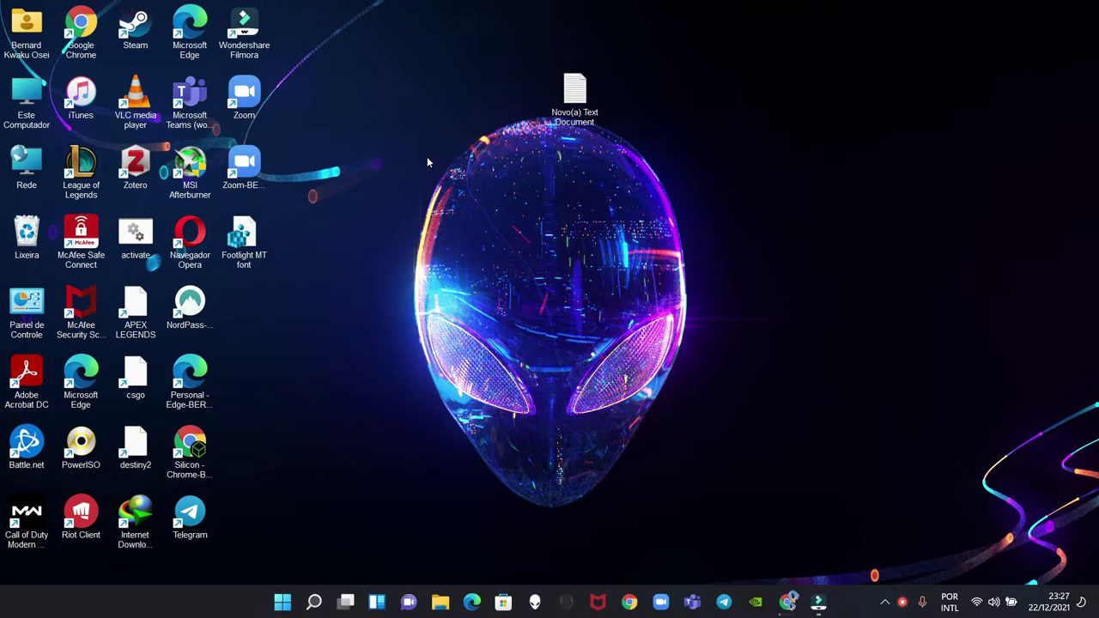
# - Create a new text document on the desktop and open it in a maximized Notepad window
pyautogui.rightClick(370, 99)
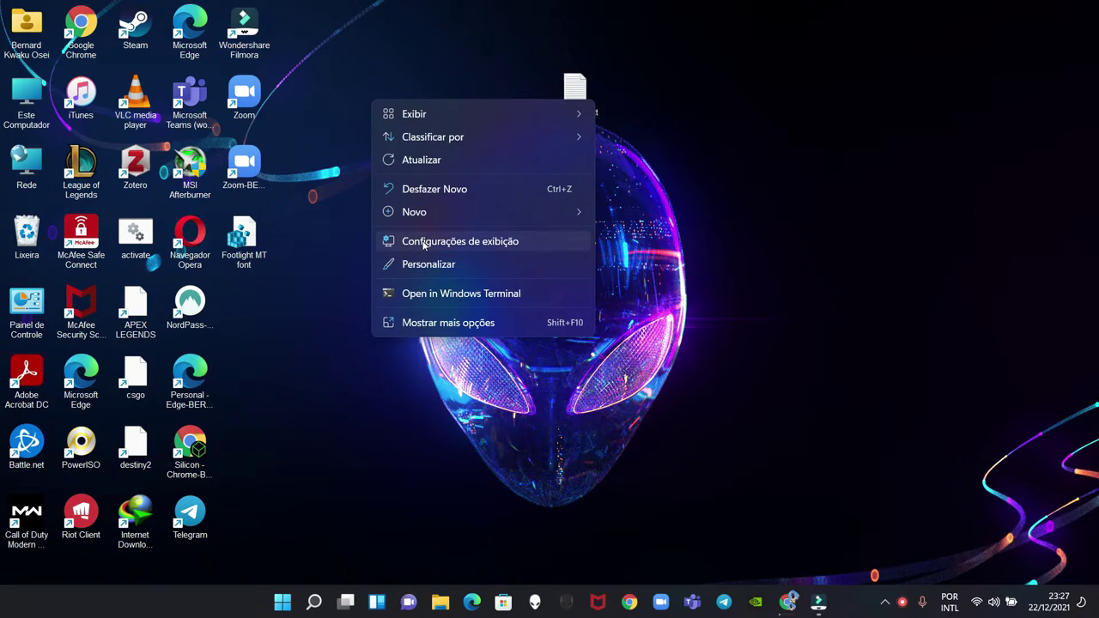
pyautogui.moveTo(563, 223)
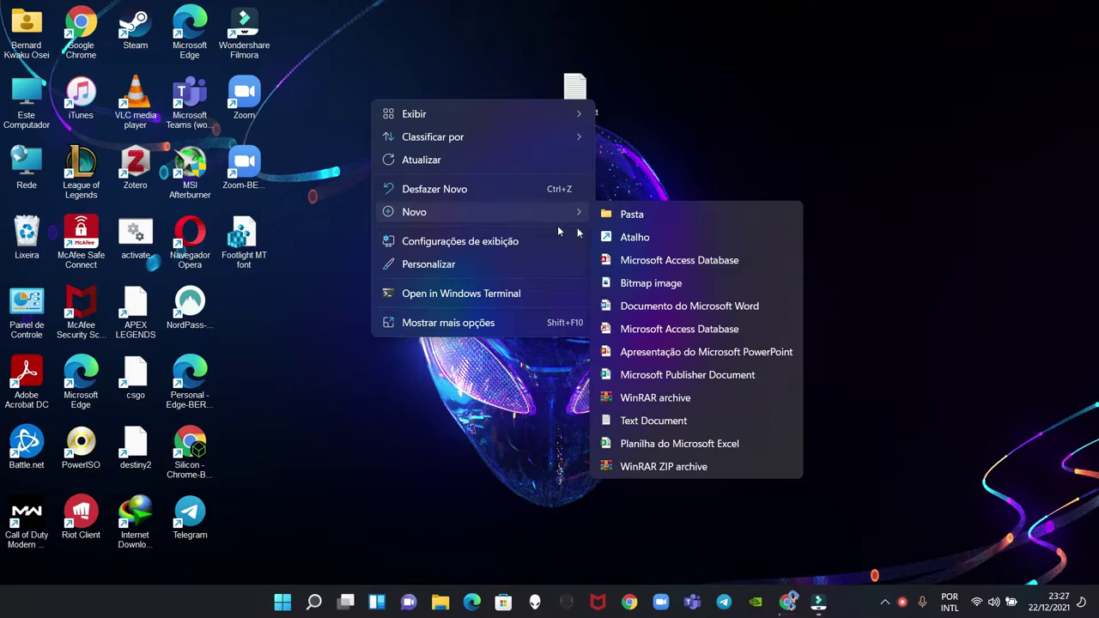
pyautogui.click(647, 421)
pyautogui.press('Return')
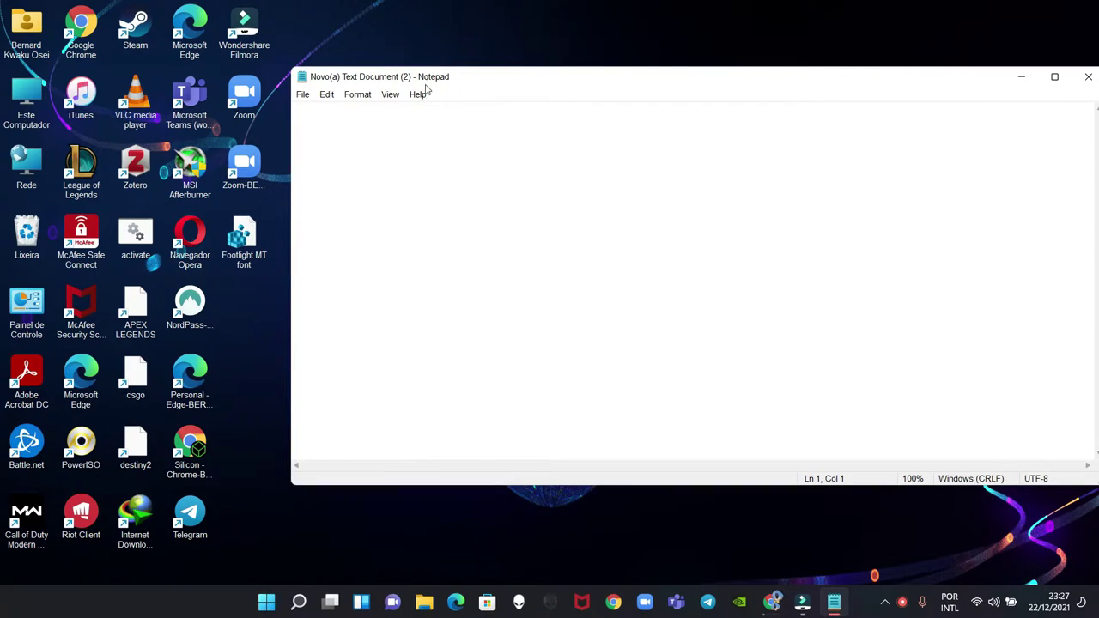
pyautogui.doubleClick(432, 78)
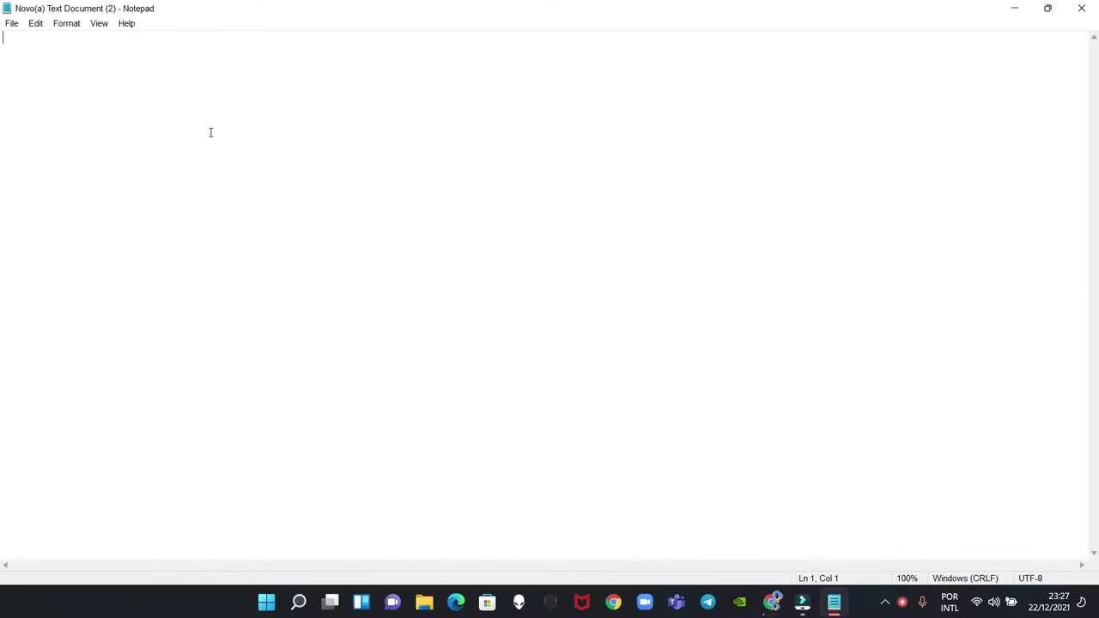
# - Enter the registry script that blanks the Segoe UI TrueType entries under Fonts and sets the "Segoe UI" substitute under FontSubstitutes to "NewFont"
pyautogui.write('Windows Registry Editor Version 5.00 [HKEY_LOCAL_MACHINE\\SOFTWARE\\Microsoft\\Windows NT\\CurrentVersion\\Fonts] "Segoe UI (TrueType)"="" "Segoe UI Bold (TrueType)"="" "Segoe UI Bold Italic (TrueType)"="" "Segoe UI Italic (TrueType)"="" "Segoe UI Light (TrueType)"="" "Segoe UI Semibold (TrueType)"="" "Segoe UI Symbol (TrueType)"="" [HKEY_LOCAL_MACHINE\\SOFTWARE\\Microsoft\\Windows NT\\CurrentVersion\\FontSubstitutes] "Segoe UI"="NewFont"')
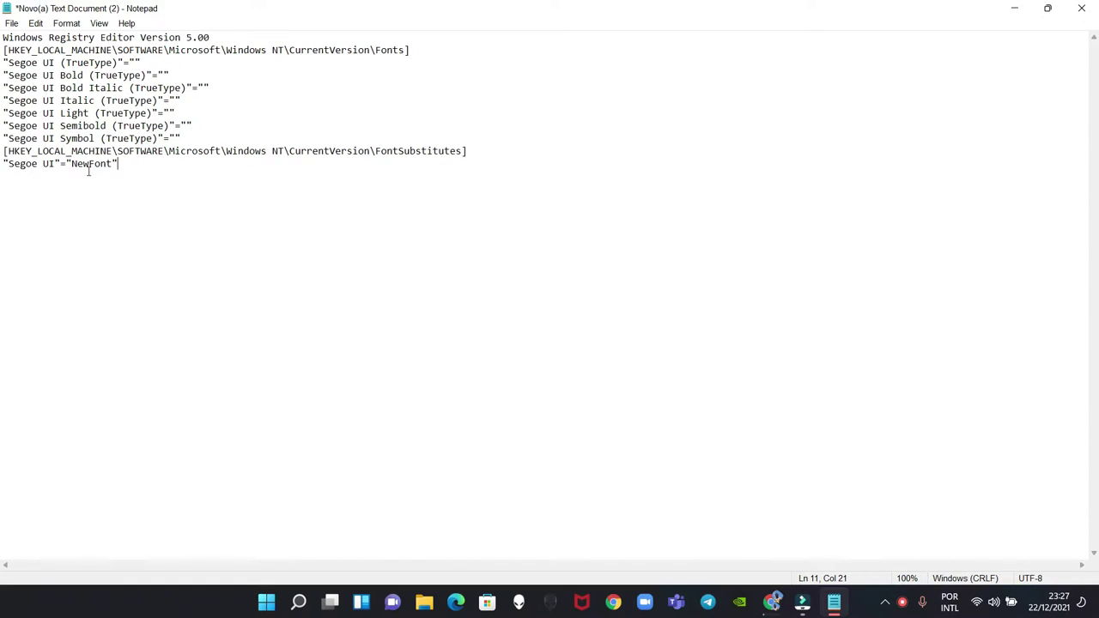
pyautogui.moveTo(73, 163); pyautogui.dragTo(112, 163)
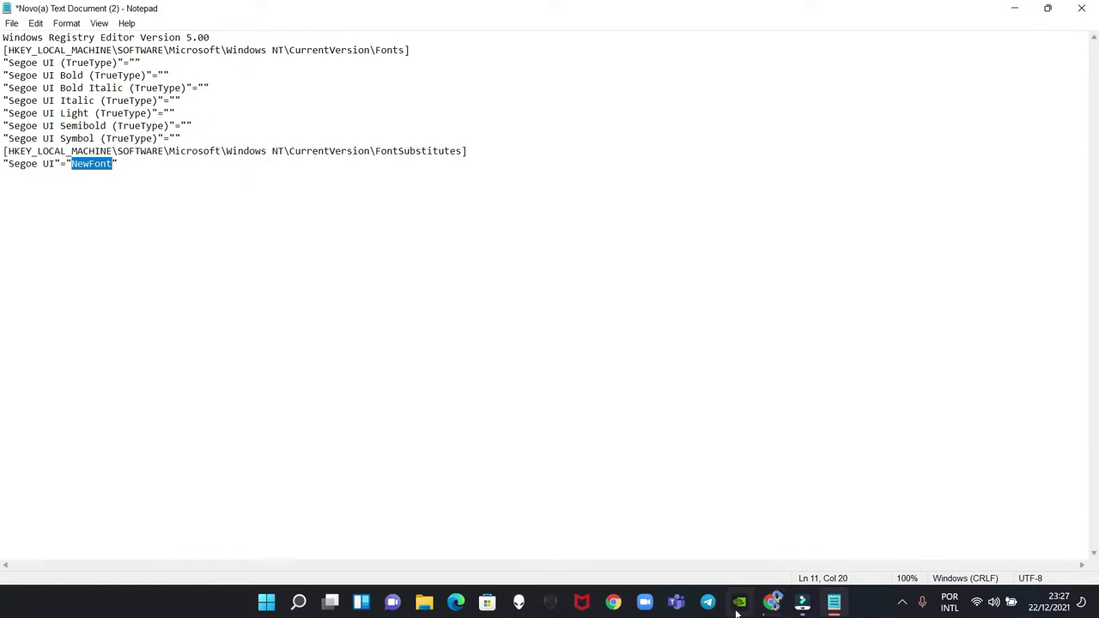
# - Search Windows for "fonte" and open the font settings page
pyautogui.click(266, 604)
pyautogui.click(503, 95)
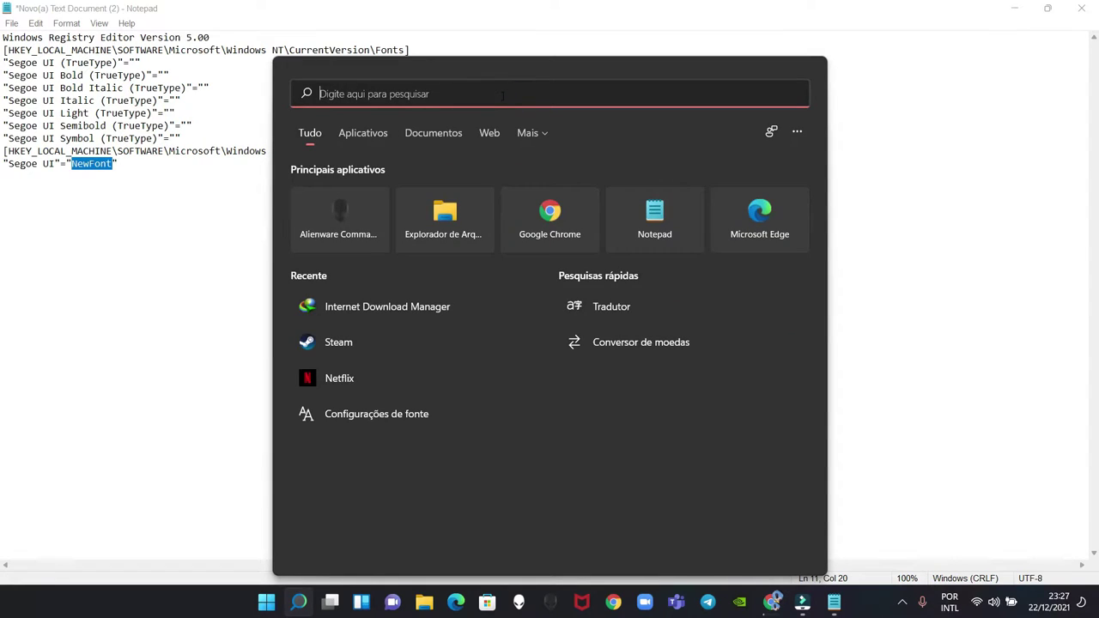
pyautogui.write('fonte')
pyautogui.press('Return')
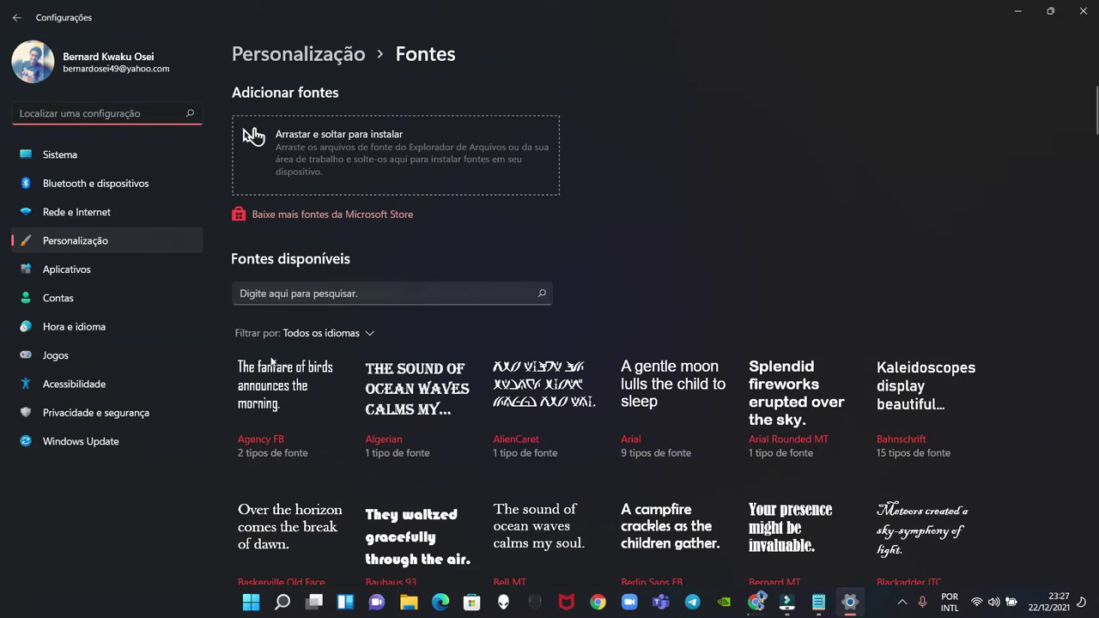
# - Browse the available fonts and open the details page of the Forte font
pyautogui.scroll(-3, 253, 135)
pyautogui.scroll(3, 252, 134)
pyautogui.scroll(-3, 252, 129)
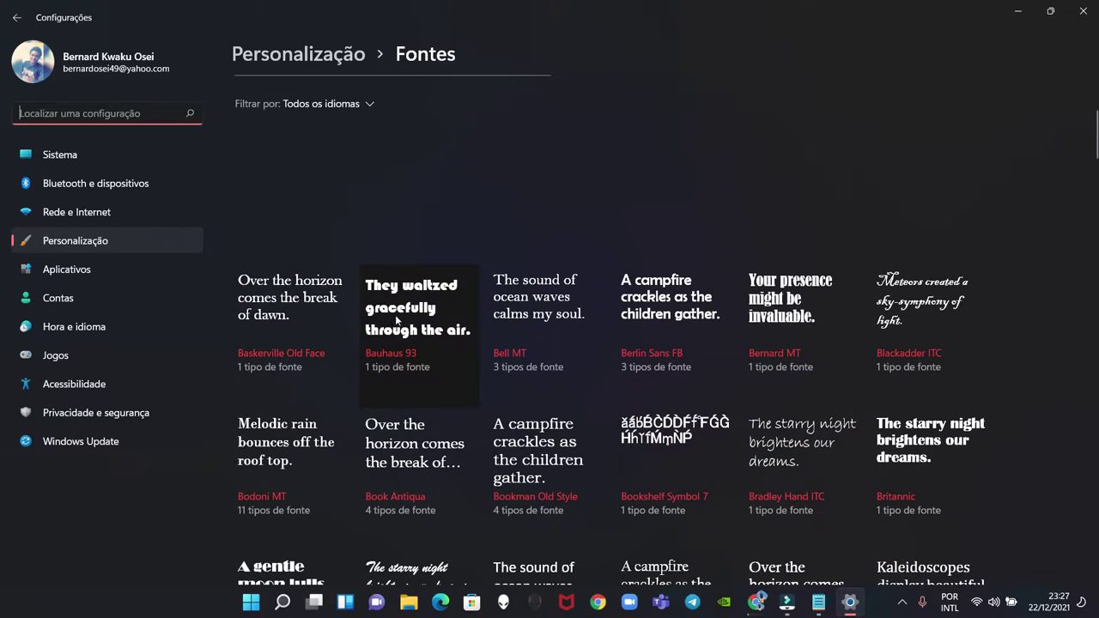
pyautogui.scroll(-3, 662, 365)
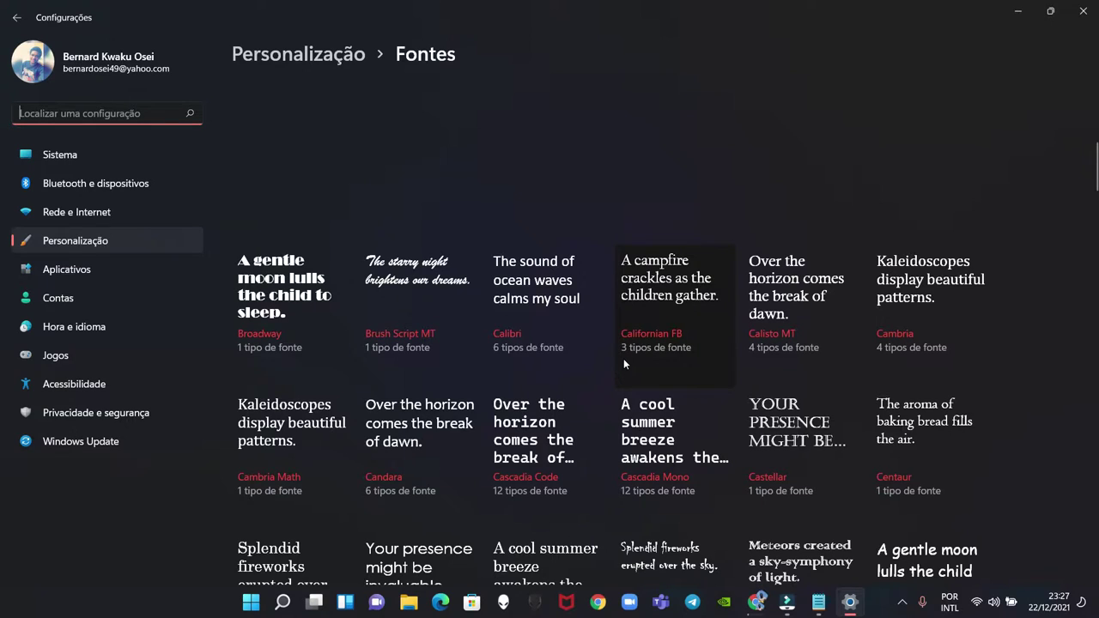
pyautogui.scroll(-3, 573, 354)
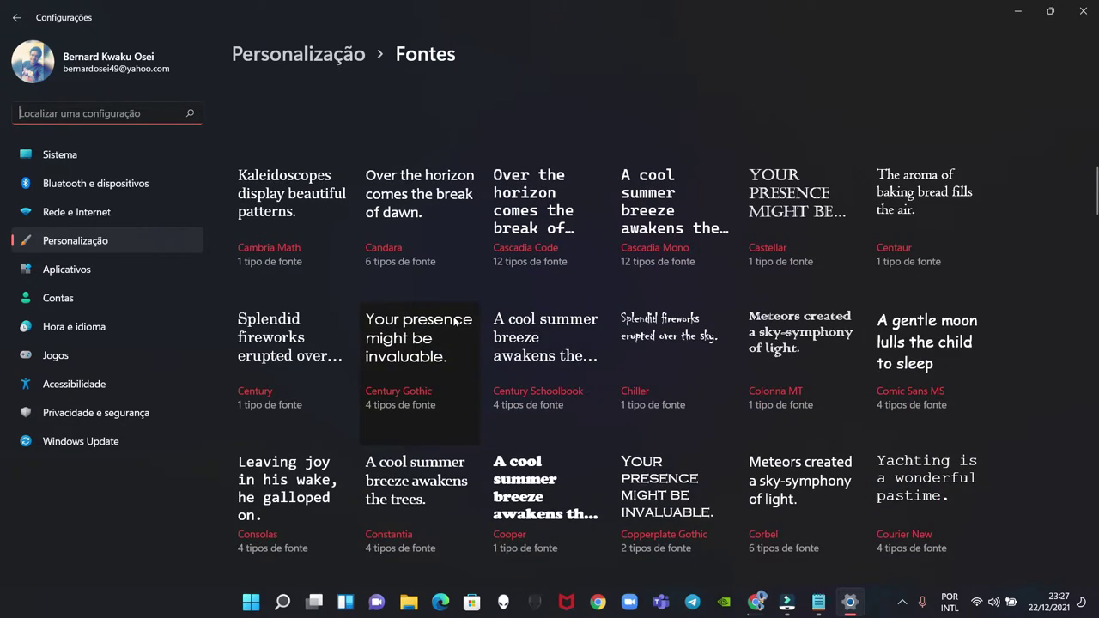
pyautogui.scroll(-3, 442, 354)
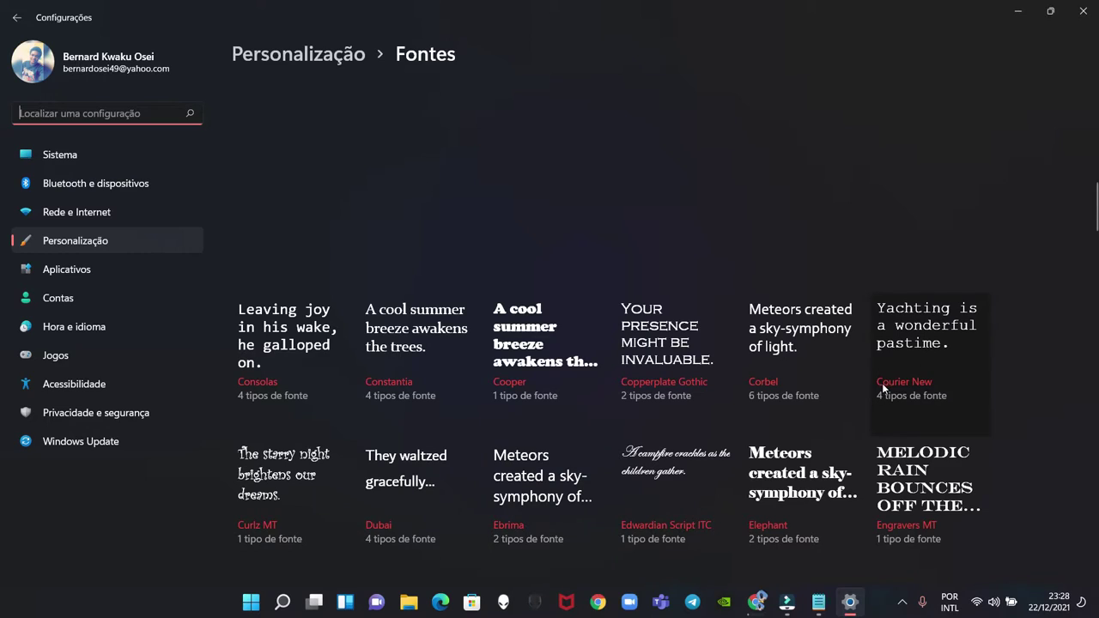
pyautogui.scroll(-3, 870, 378)
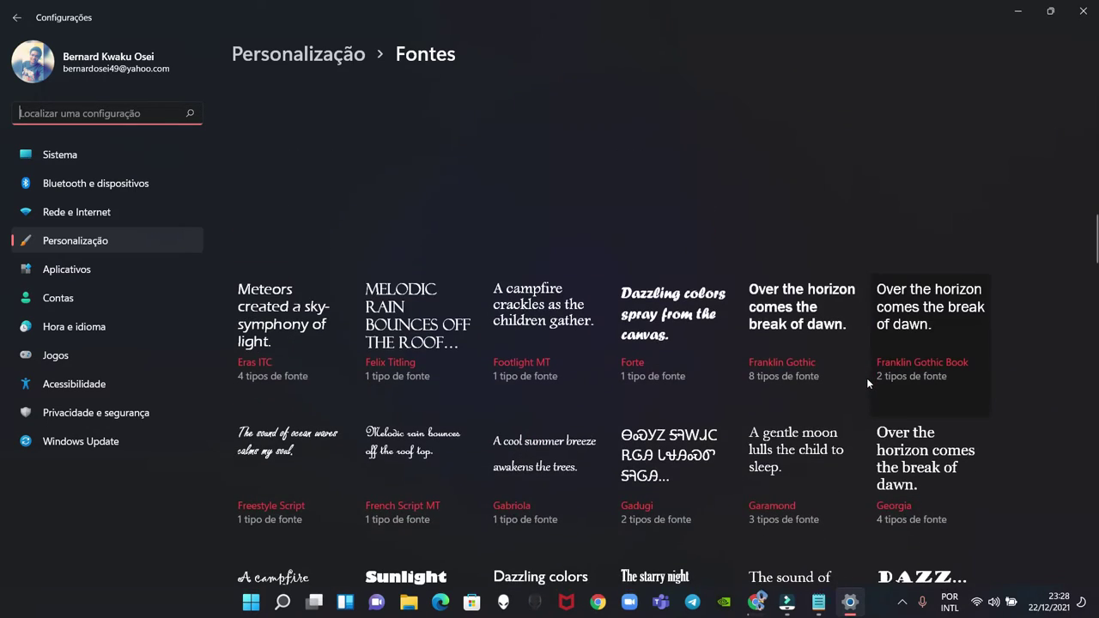
pyautogui.click(692, 329)
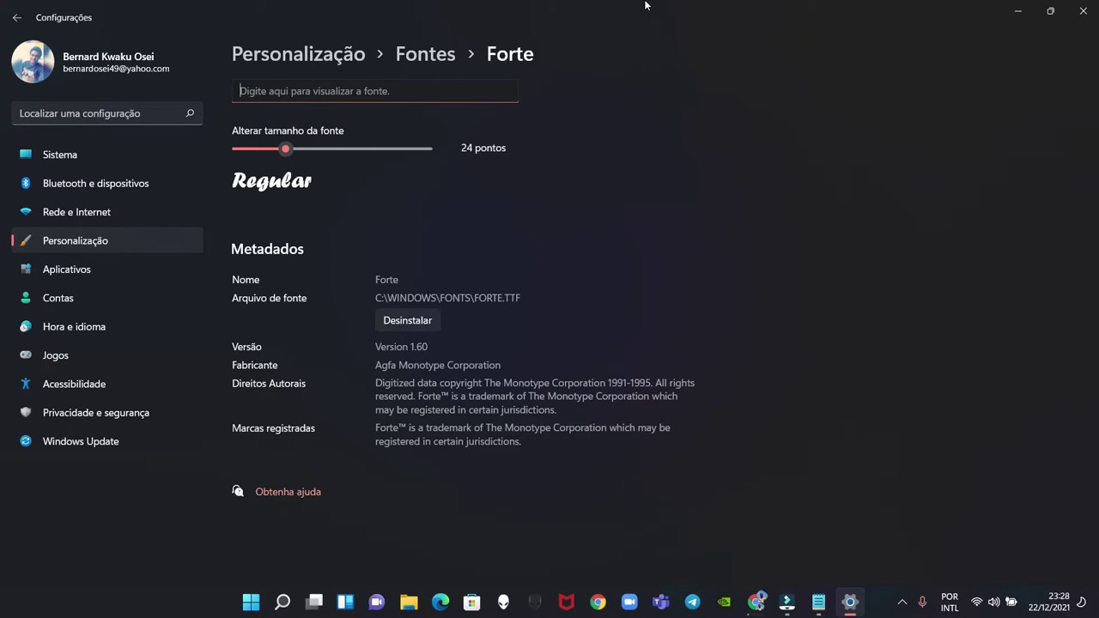
# - Take the Settings and Notepad windows out of maximized view and arrange them over the desktop
pyautogui.moveTo(645, 5); pyautogui.dragTo(888, 56)
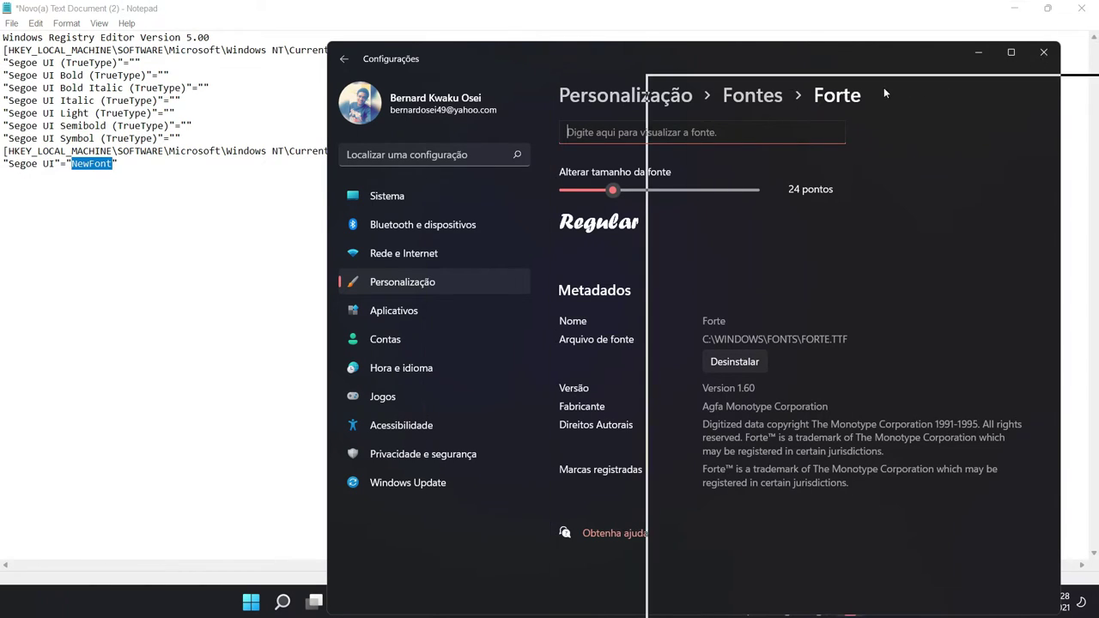
pyautogui.moveTo(972, 78); pyautogui.dragTo(445, 114)
pyautogui.click(108, 163)
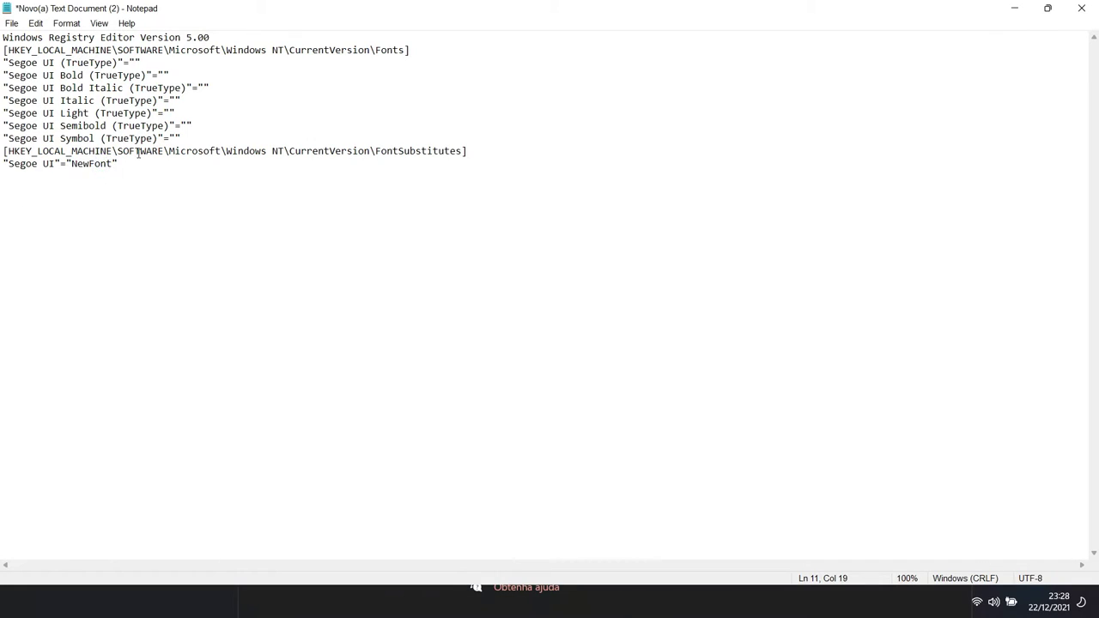
pyautogui.doubleClick(453, 6)
pyautogui.moveTo(553, 81); pyautogui.dragTo(407, 97)
# - Replace the NewFont placeholder in the last line of the script with Forte, checking the name against the font's details page
pyautogui.click(261, 249)
pyautogui.press('BackSpace')
pyautogui.press('BackSpace')
pyautogui.press('BackSpace')
pyautogui.press('BackSpace')
pyautogui.press('BackSpace')
pyautogui.press('BackSpace')
pyautogui.press('BackSpace')
pyautogui.write('F')
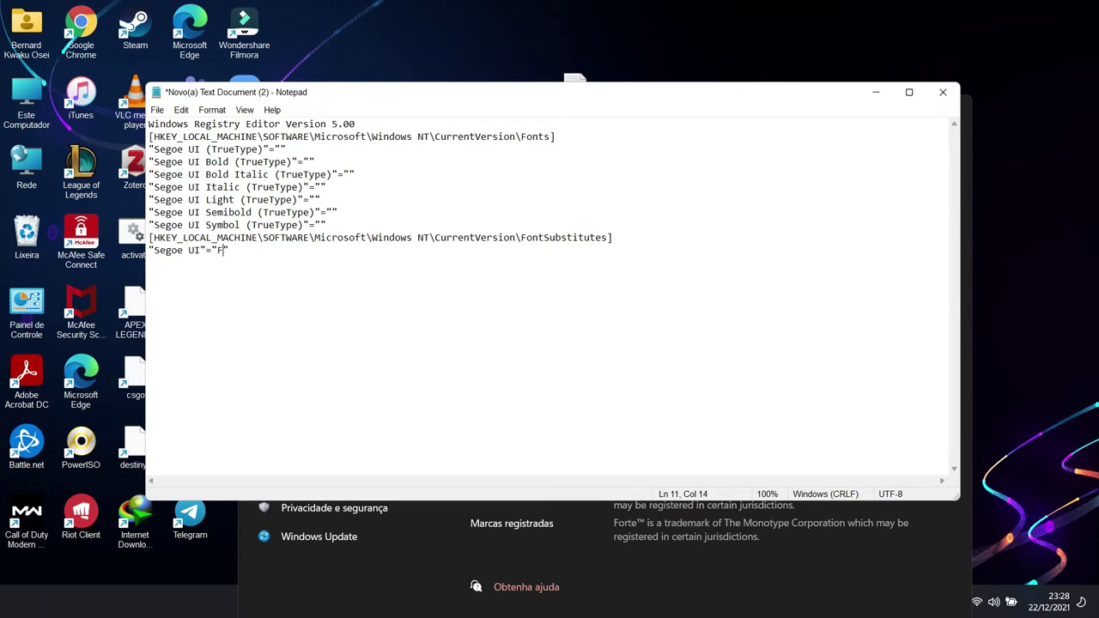
pyautogui.write('orte')
pyautogui.click(652, 565)
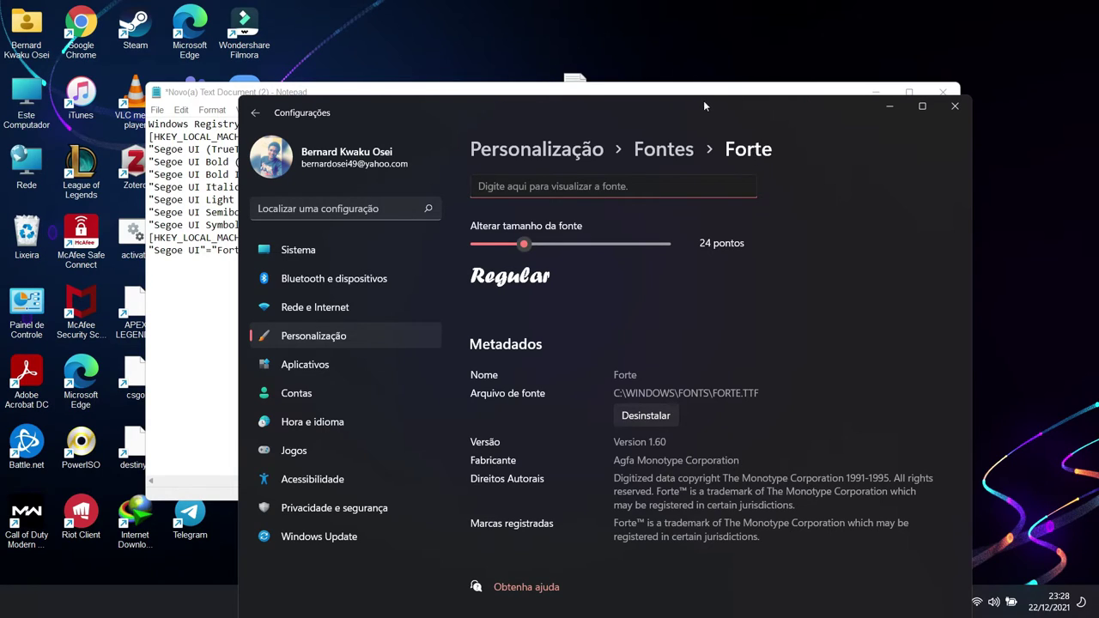
pyautogui.moveTo(702, 93); pyautogui.dragTo(714, 92)
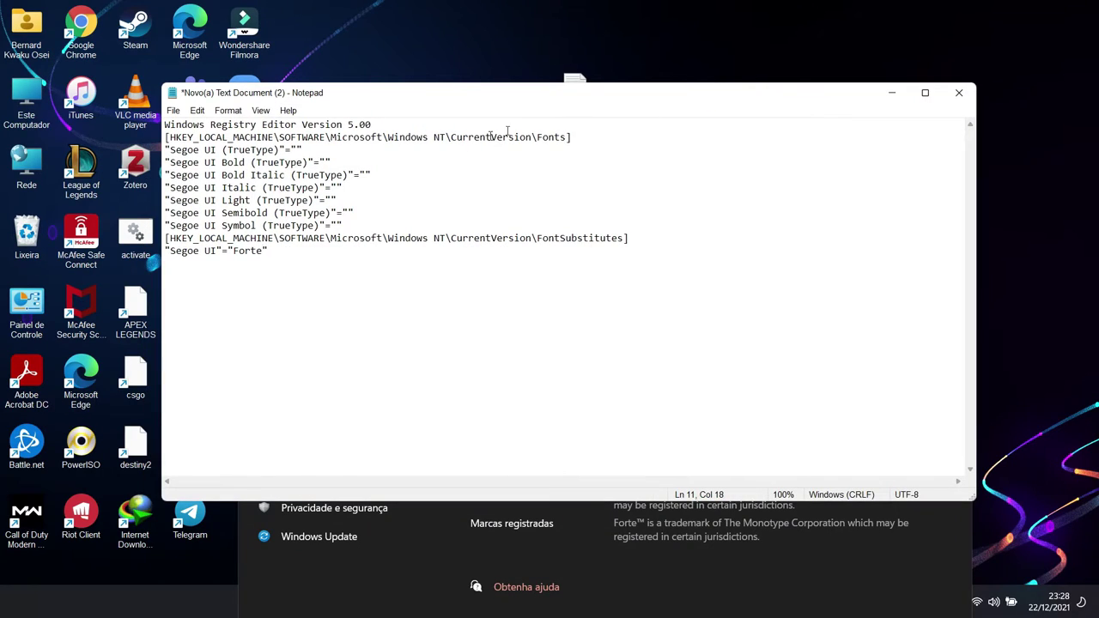
# - Save the script to the desktop as "Forte font.reg" with the file type set to All Files
pyautogui.click(181, 111)
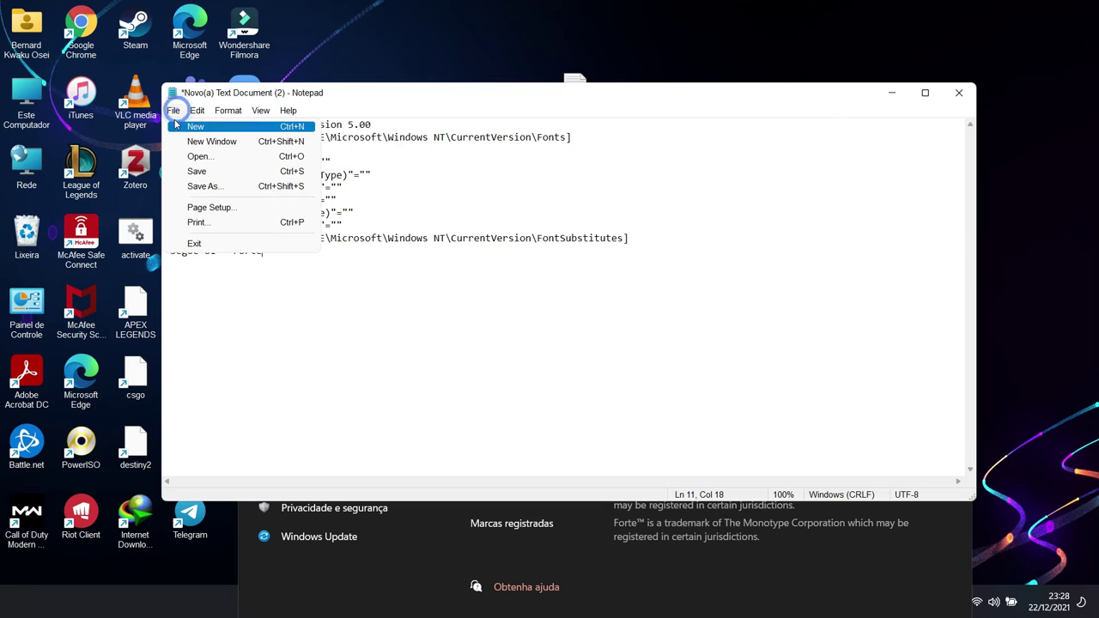
pyautogui.click(206, 186)
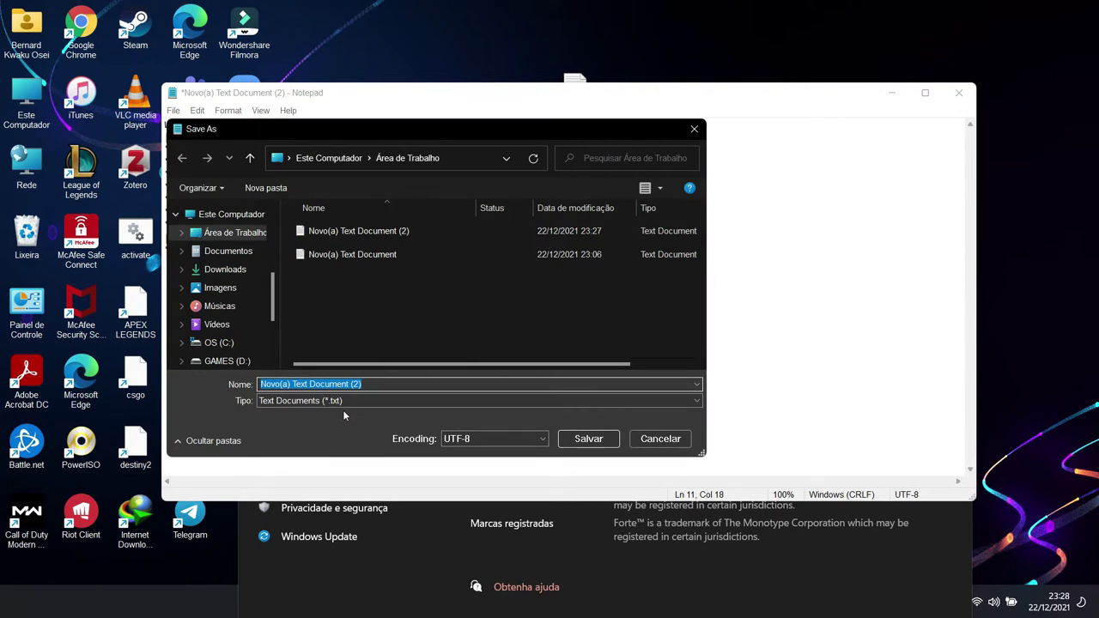
pyautogui.click(334, 401)
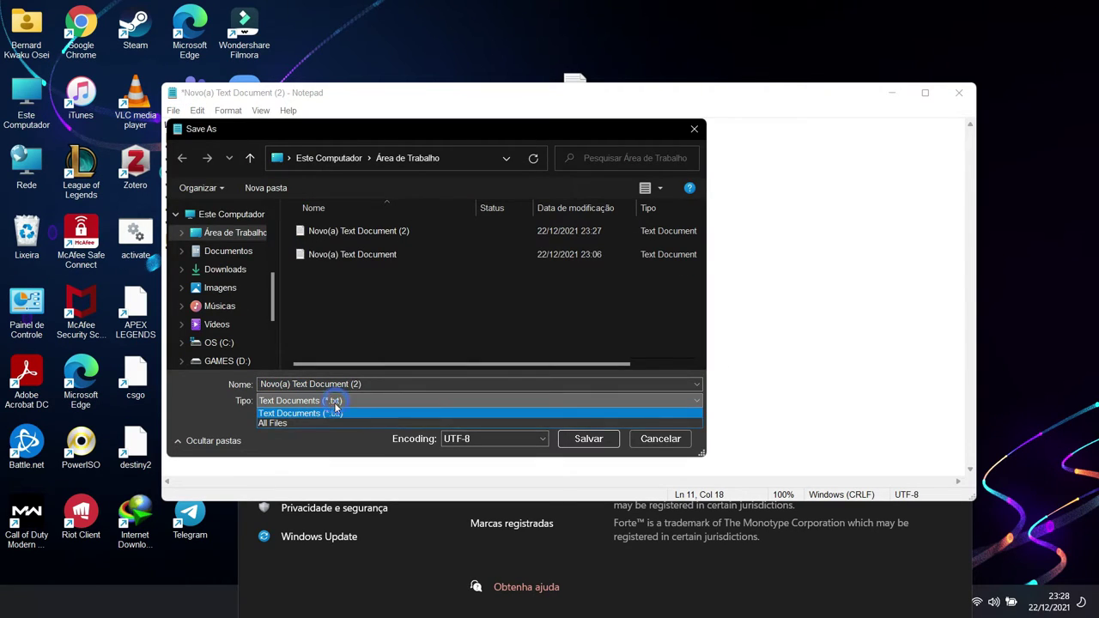
pyautogui.click(293, 421)
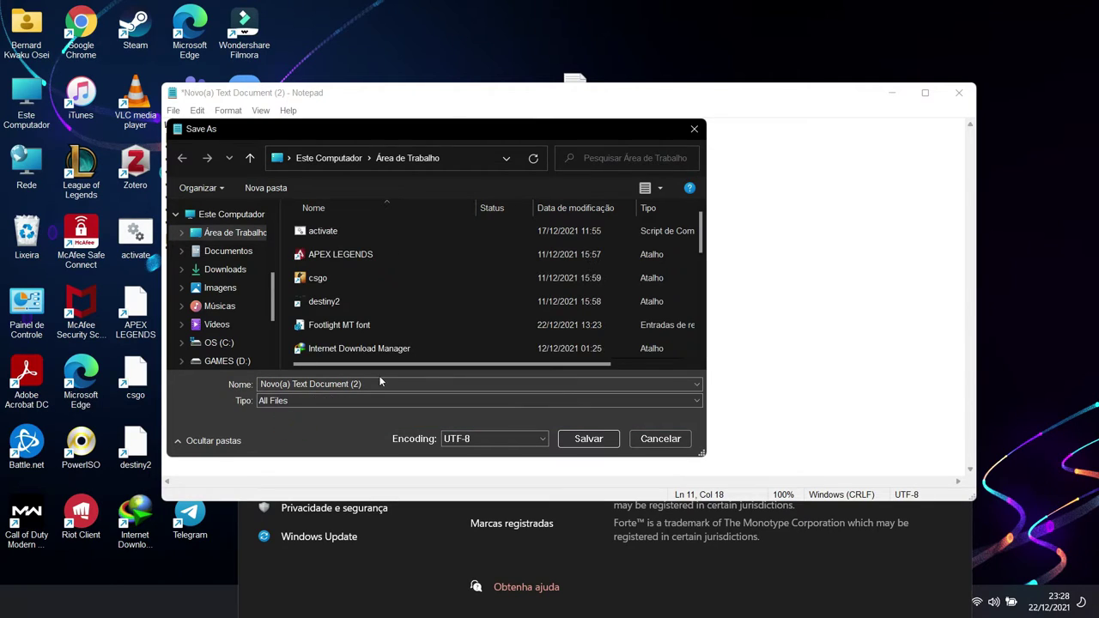
pyautogui.click(375, 383)
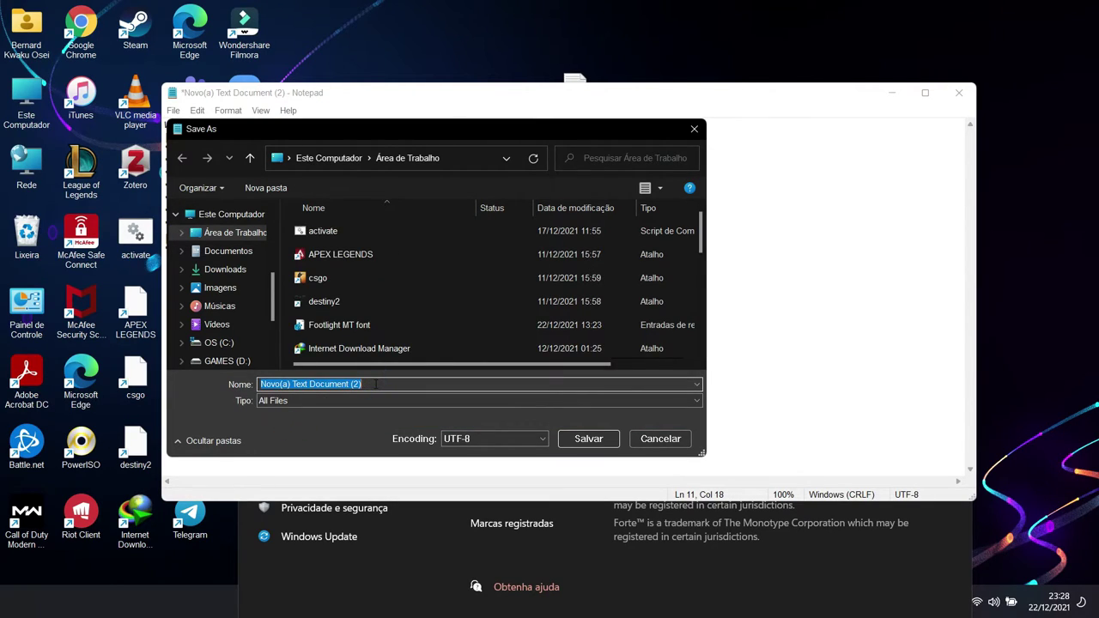
pyautogui.write('F')
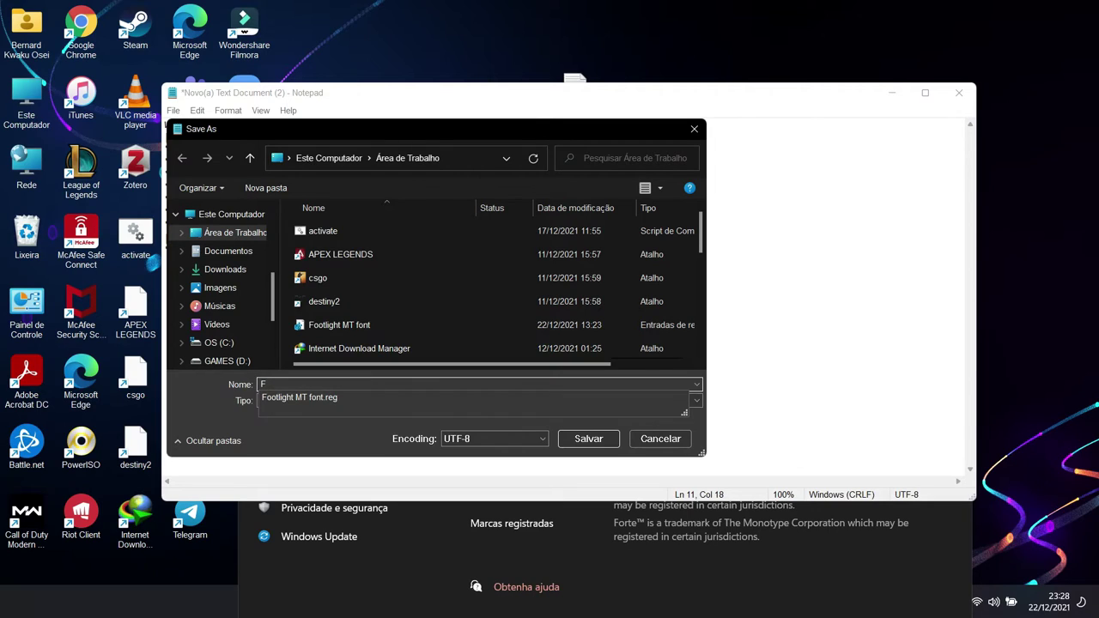
pyautogui.write('Orte')
pyautogui.press('BackSpace')
pyautogui.press('BackSpace')
pyautogui.press('BackSpace')
pyautogui.write('orte')
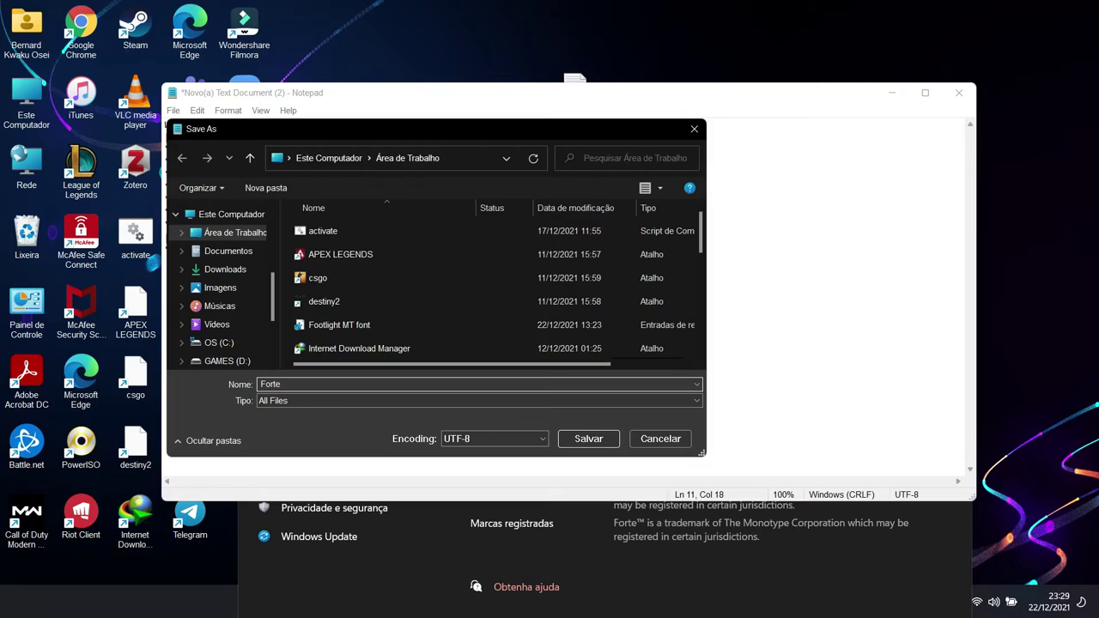
pyautogui.write(' font.reg')
pyautogui.click(589, 439)
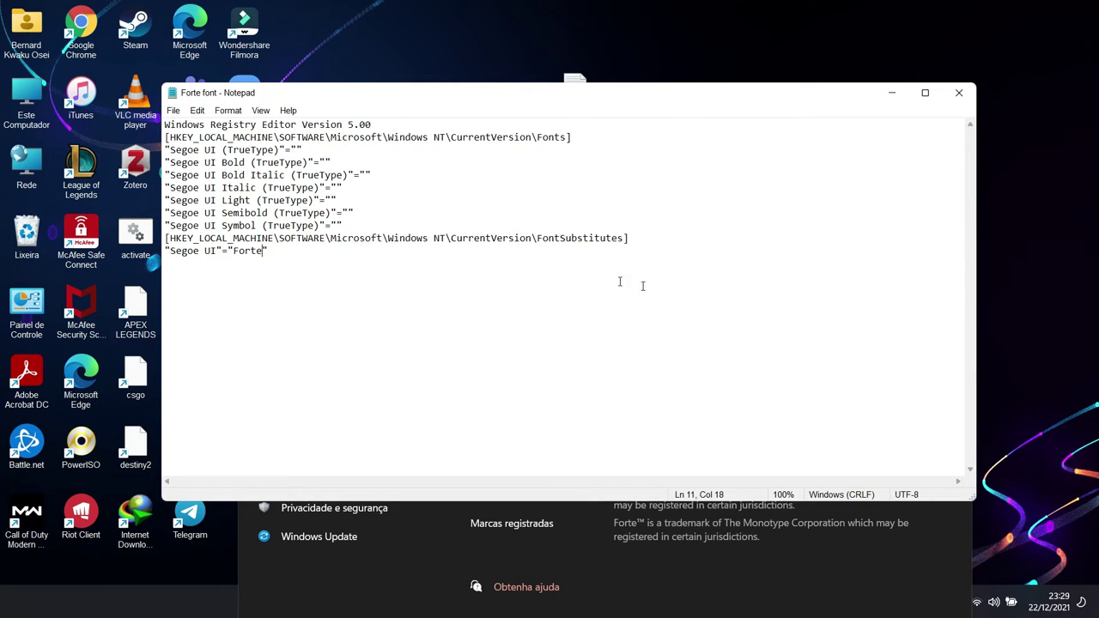
# - Minimize the Notepad and Settings windows and refresh the desktop
pyautogui.click(893, 93)
pyautogui.moveTo(653, 103); pyautogui.dragTo(655, 108)
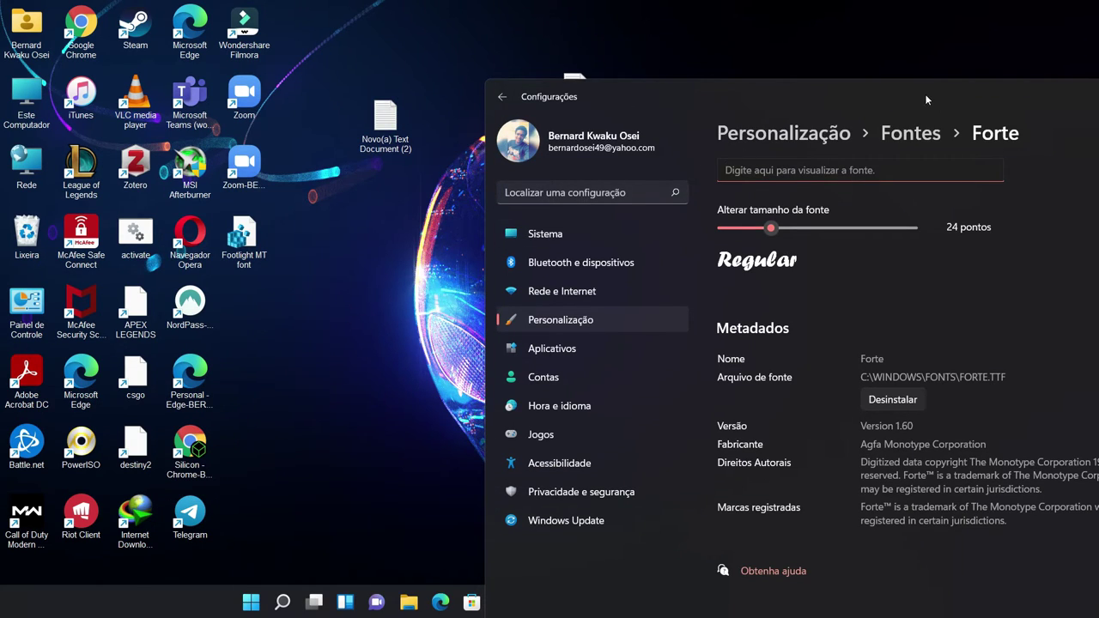
pyautogui.moveTo(924, 93); pyautogui.dragTo(676, 110)
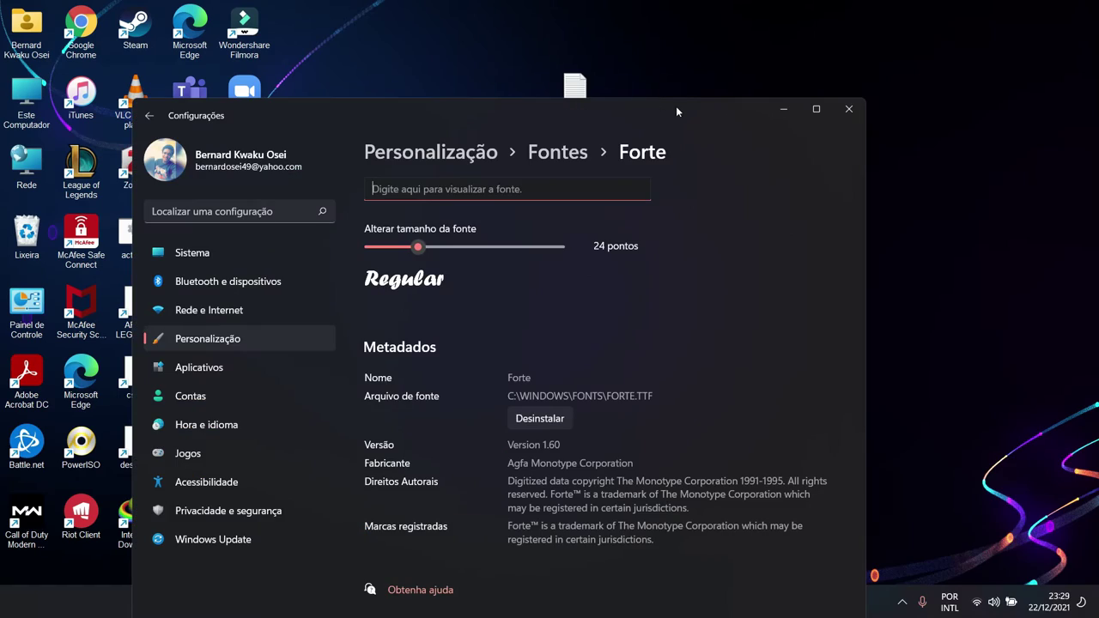
pyautogui.click(782, 110)
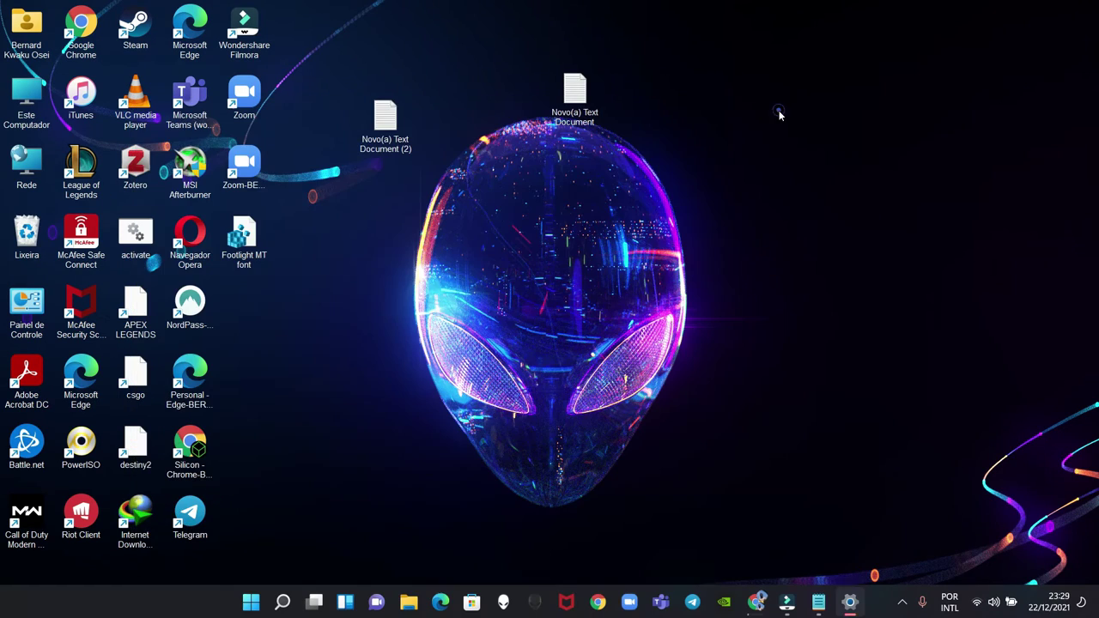
pyautogui.rightClick(478, 184)
pyautogui.click(562, 246)
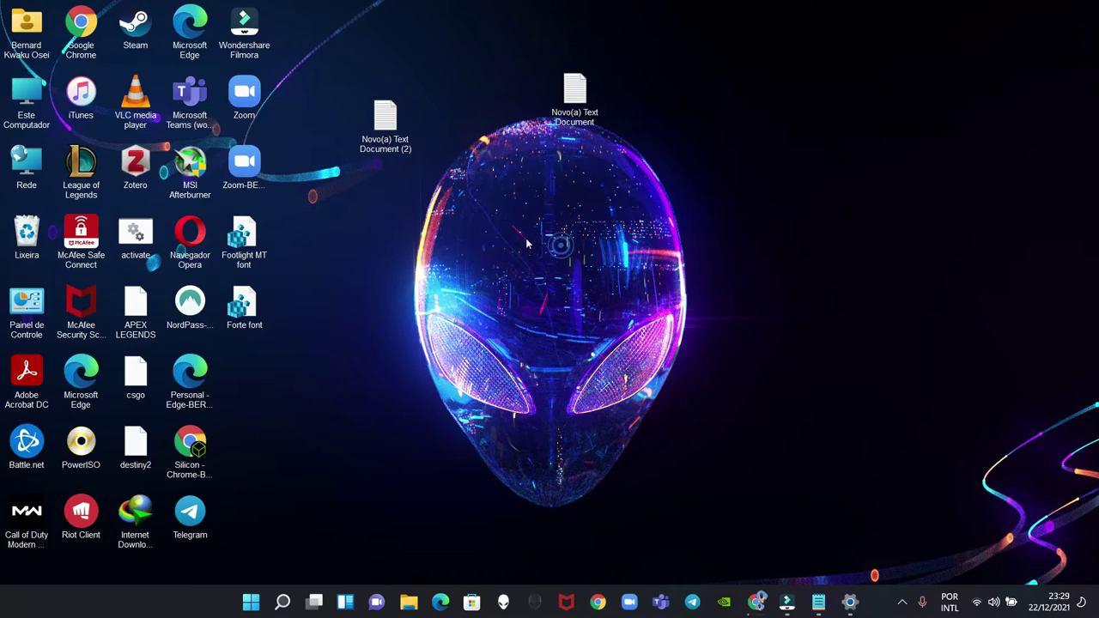
pyautogui.rightClick(470, 235)
pyautogui.click(521, 294)
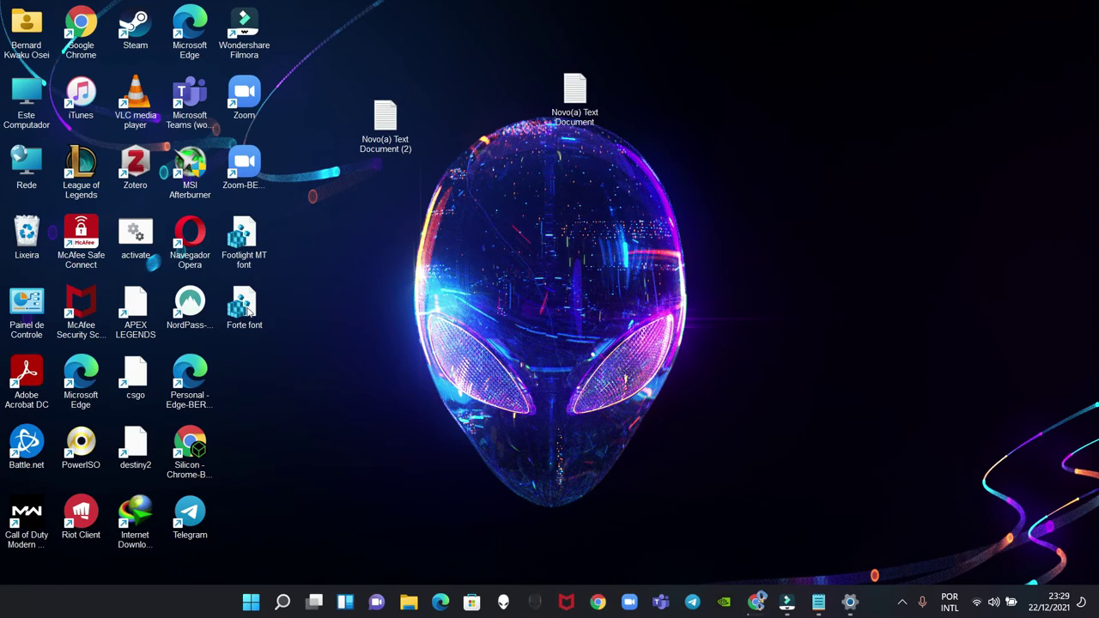
# - Merge the Forte font registry file from the desktop into the Windows registry, accepting the warning and closing the final message
pyautogui.moveTo(248, 323)
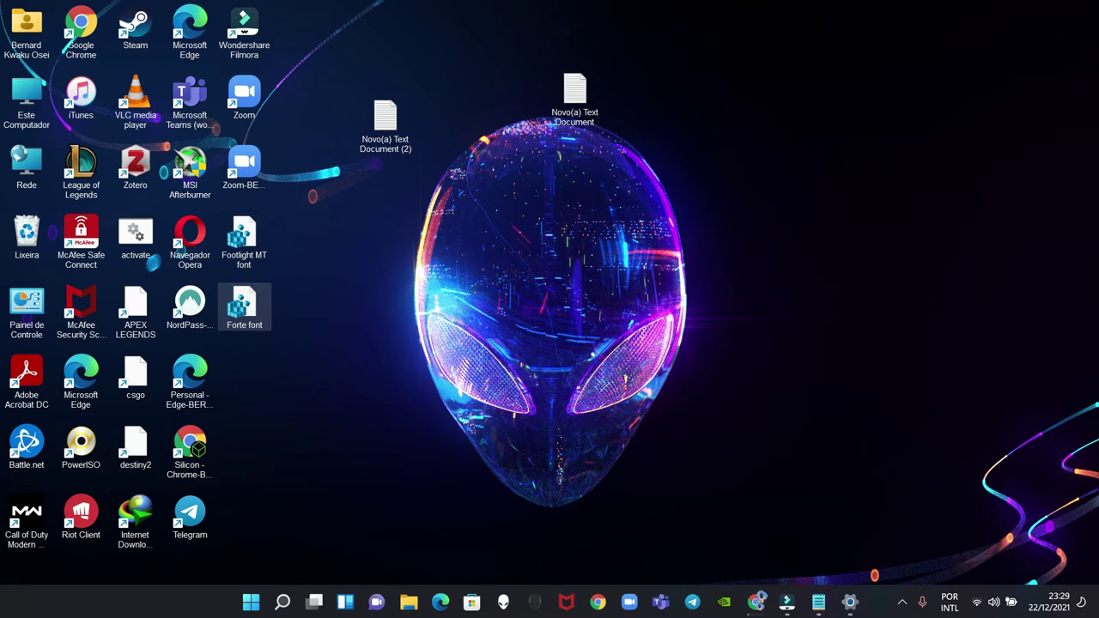
pyautogui.doubleClick(244, 308)
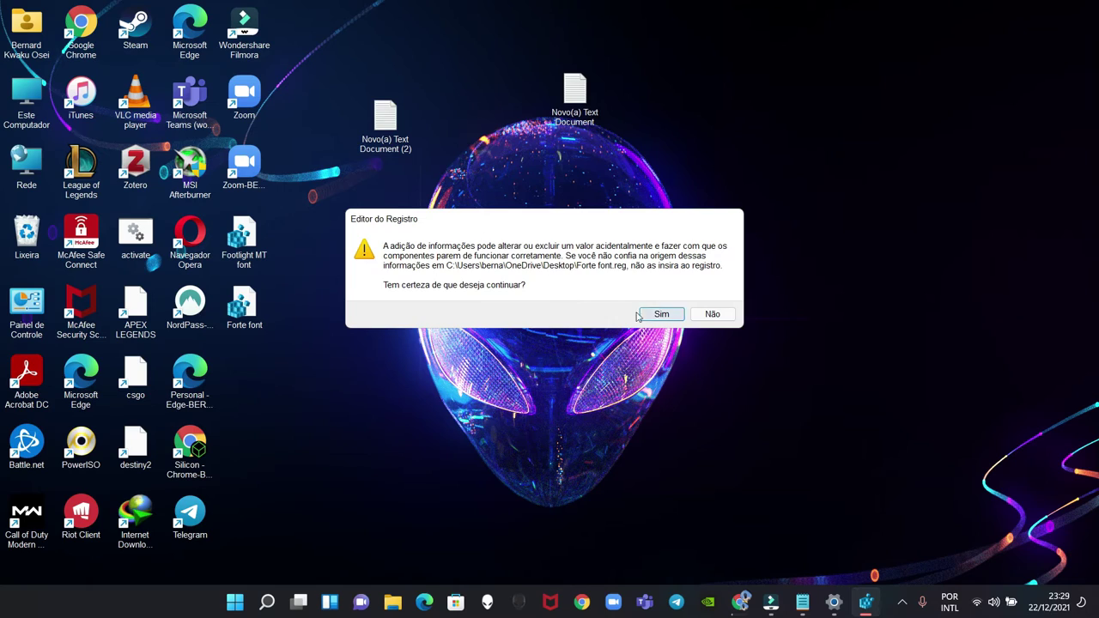
pyautogui.click(663, 314)
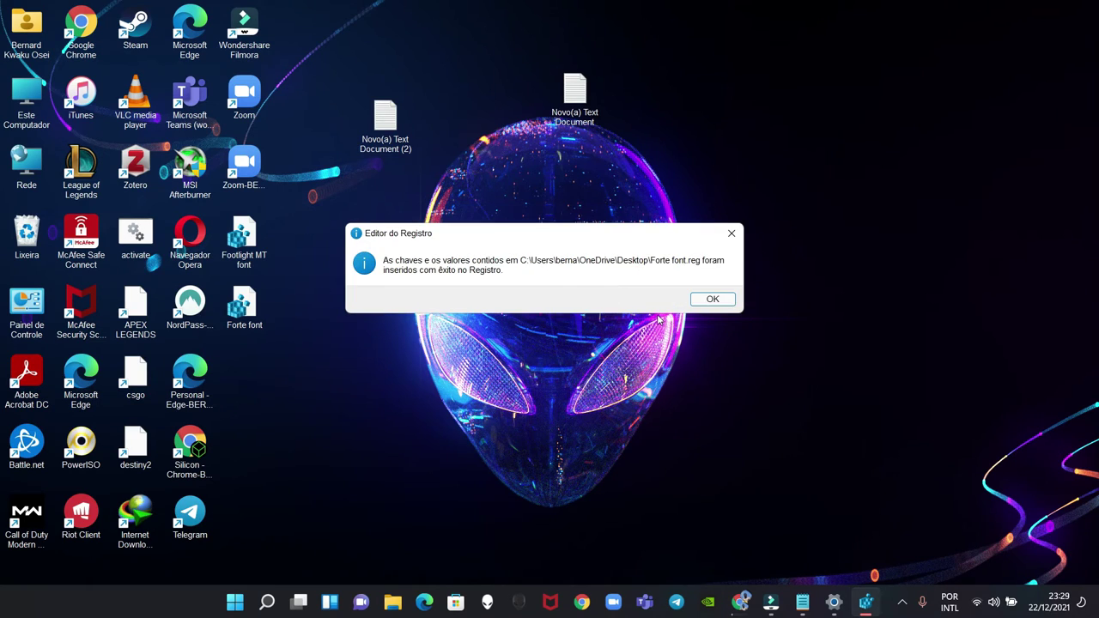
pyautogui.click(709, 298)
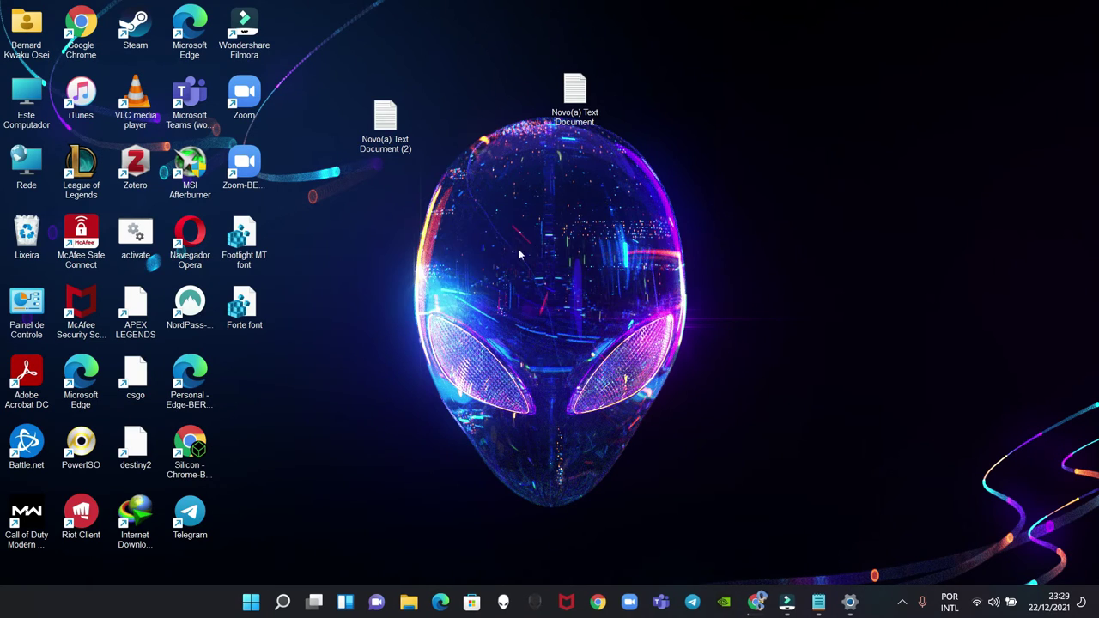